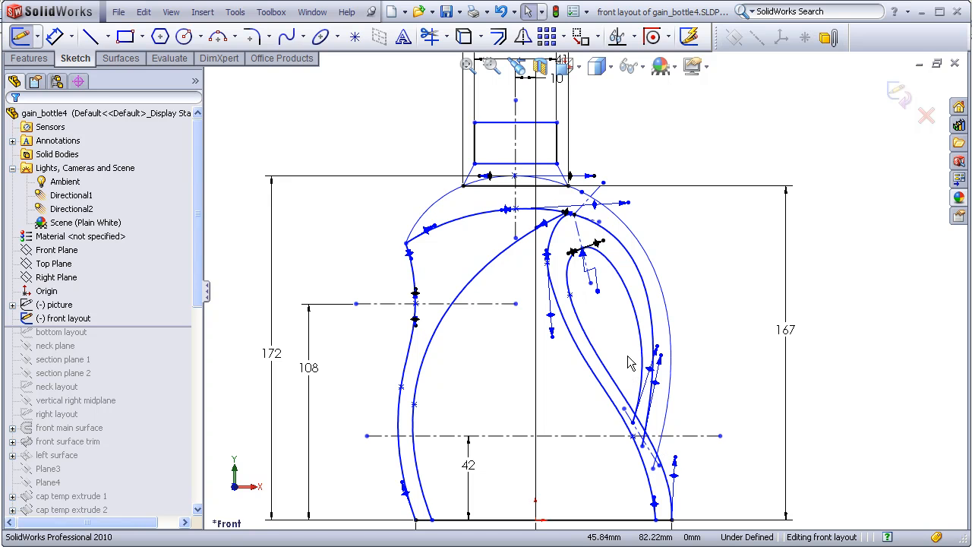
# Examine the inner handle spline's relations and the spline end points at the upper and lower ends of the handle loop in the front layout sketch
pyautogui.click(581, 327)
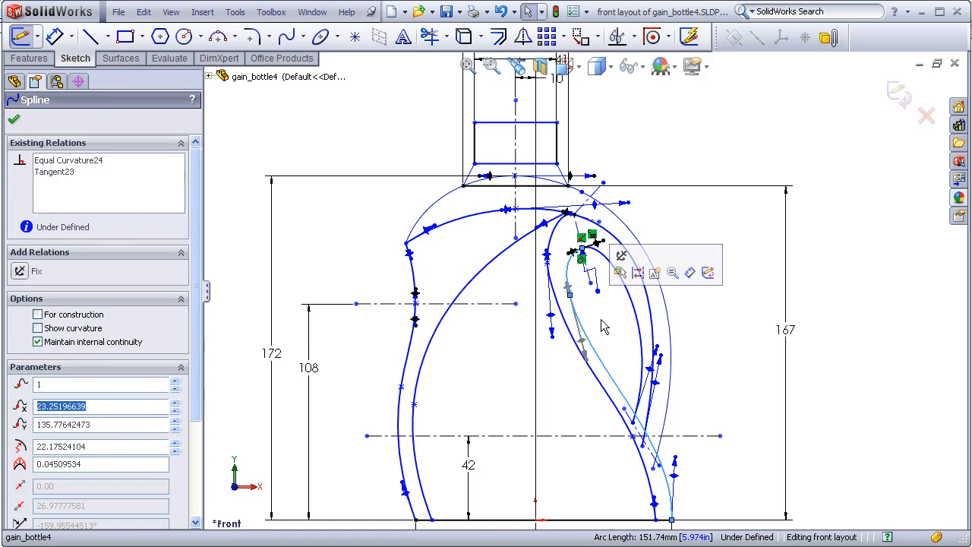
pyautogui.click(604, 327)
pyautogui.click(627, 288)
pyautogui.click(606, 280)
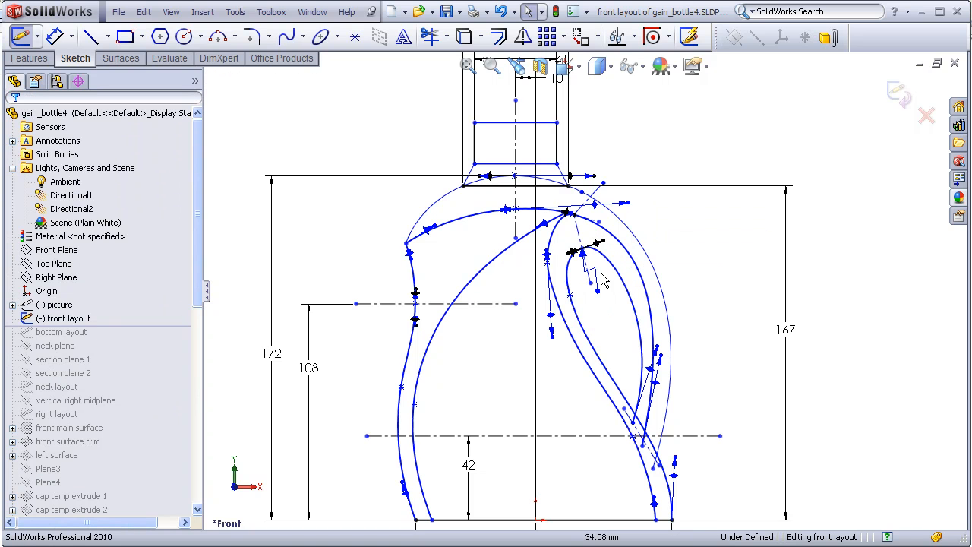
pyautogui.scroll(-2, 588, 262)
pyautogui.scroll(-2, 588, 262)
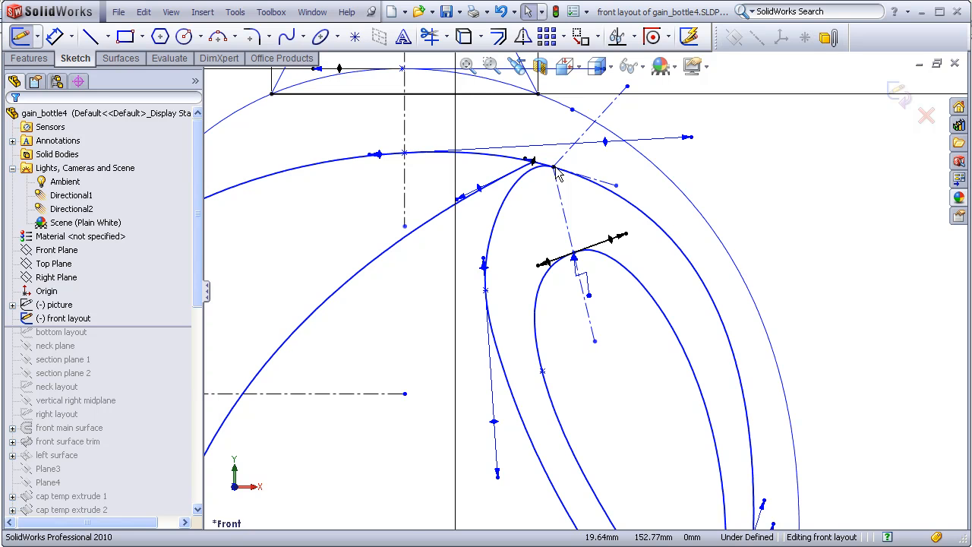
pyautogui.press('f')
pyautogui.scroll(-5, 597, 351)
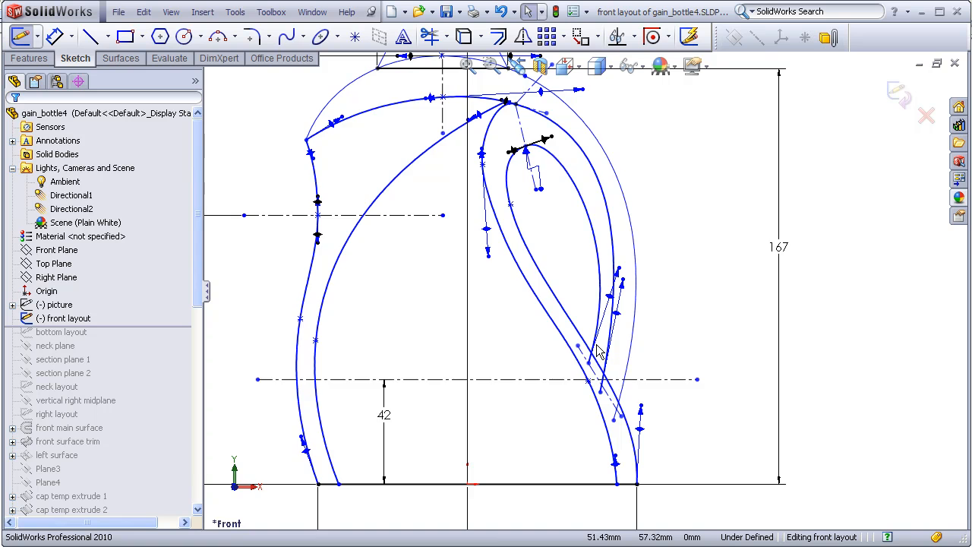
pyautogui.scroll(-1, 624, 390)
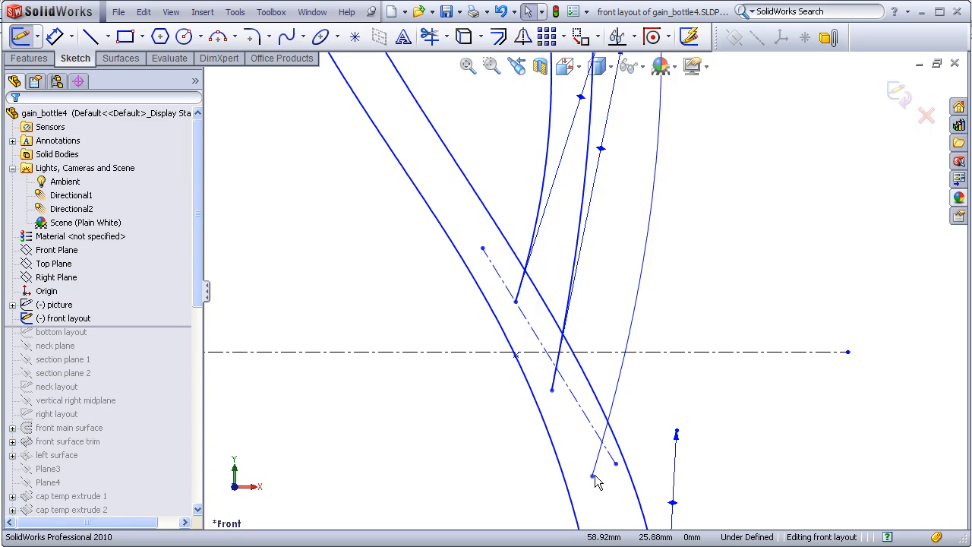
pyautogui.press('f')
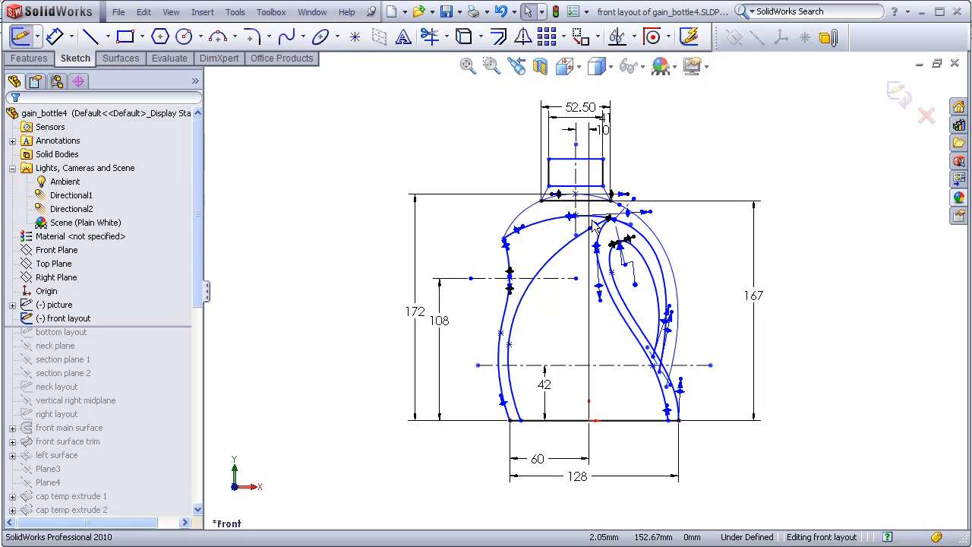
pyautogui.scroll(-3, 615, 232)
pyautogui.scroll(-5, 615, 231)
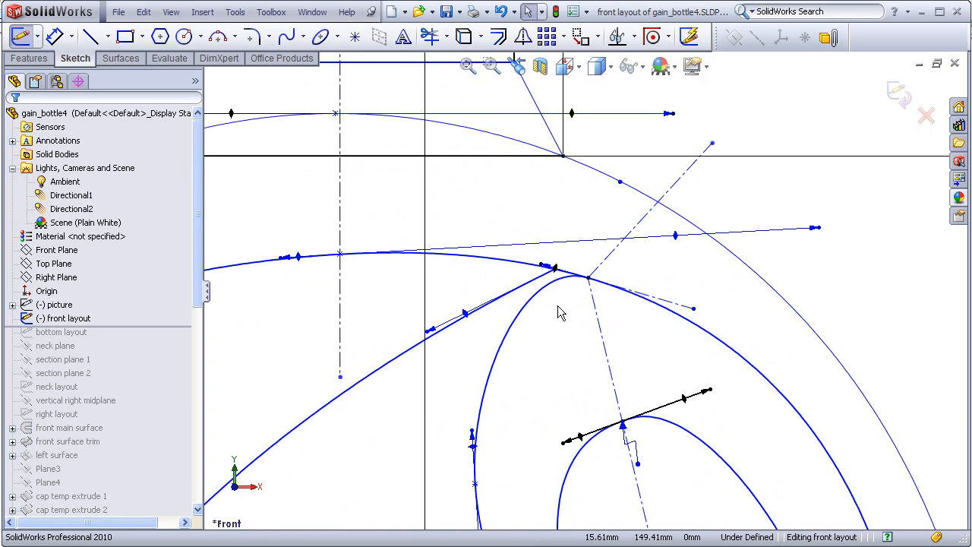
pyautogui.scroll(-2, 571, 304)
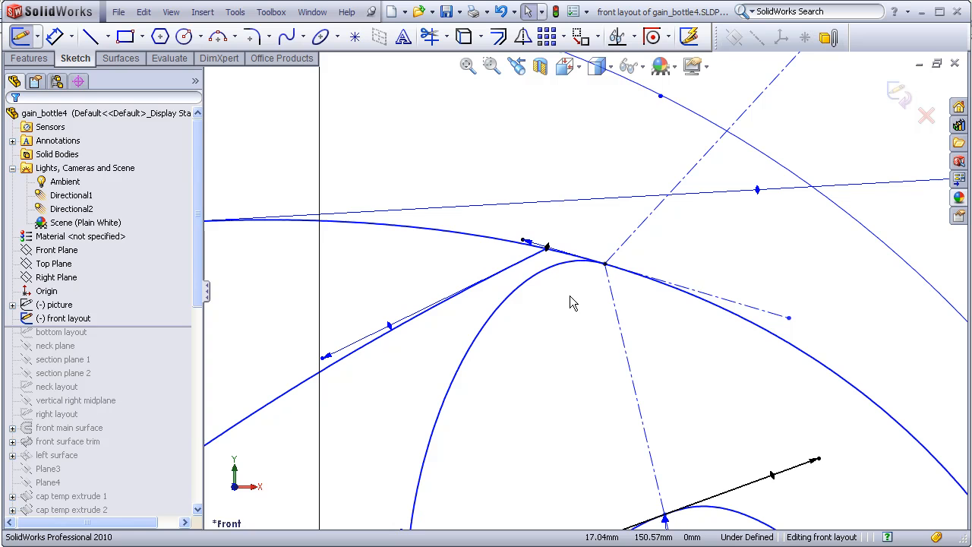
# Examine the shoulder, handle-loop and front-panel splines and their relations where they meet above the handle opening
pyautogui.click(447, 240)
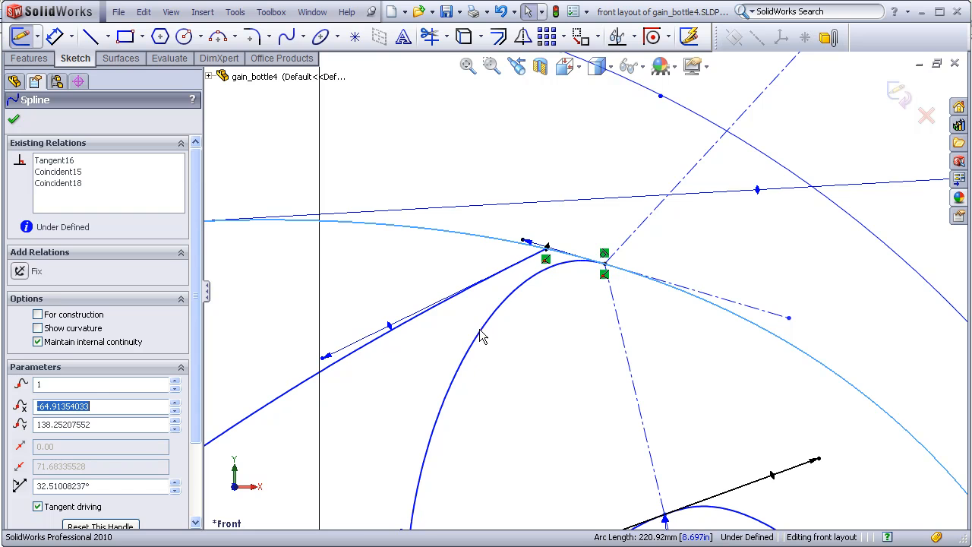
pyautogui.scroll(3, 554, 406)
pyautogui.click(519, 350)
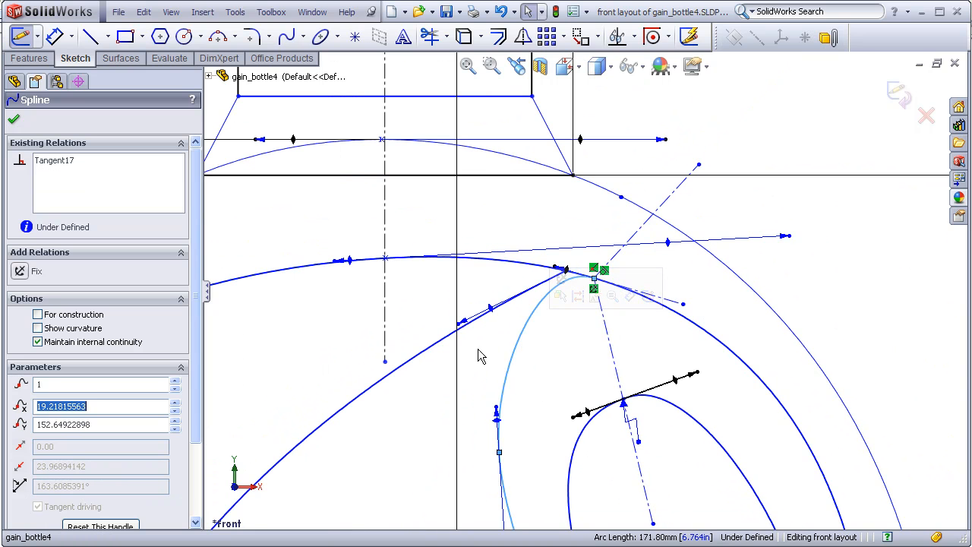
pyautogui.scroll(-3, 590, 308)
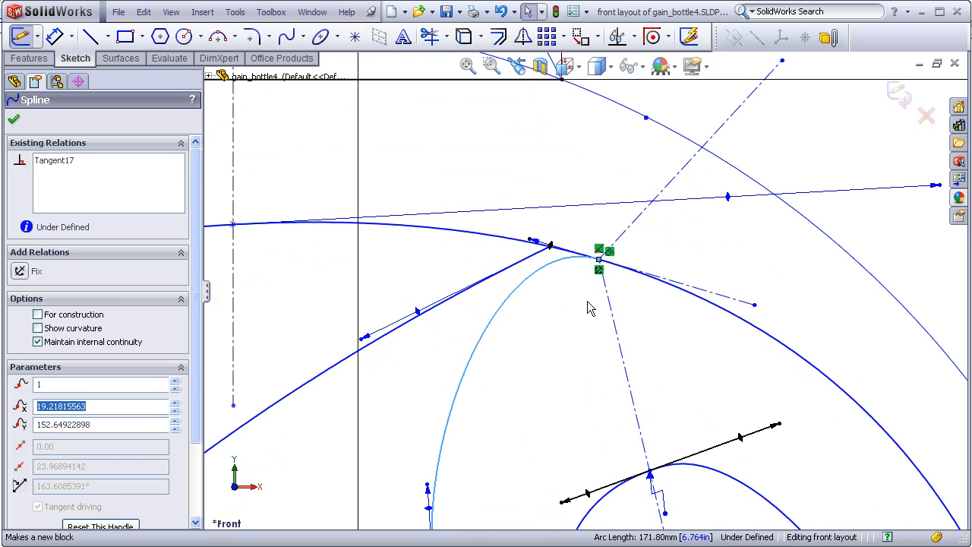
pyautogui.scroll(-2, 599, 259)
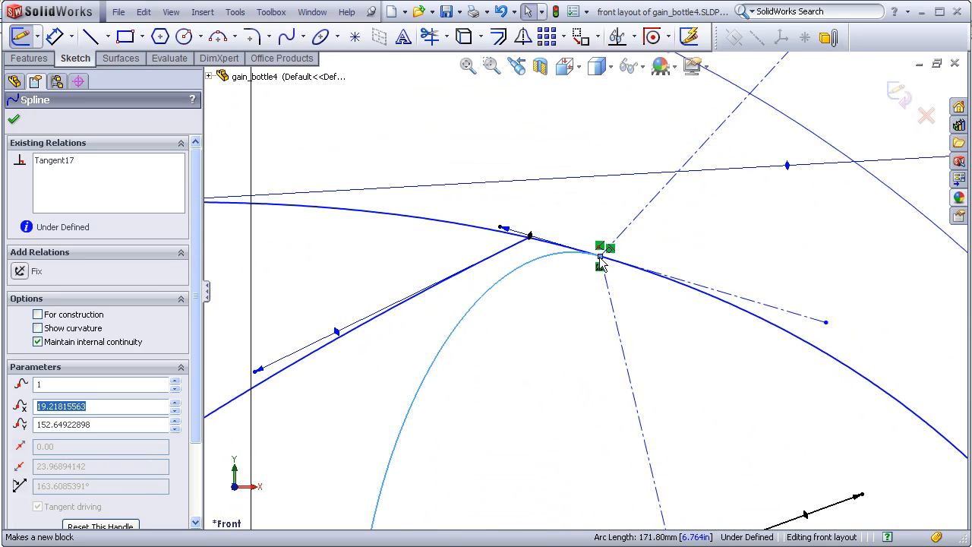
pyautogui.scroll(3, 599, 262)
pyautogui.click(377, 355)
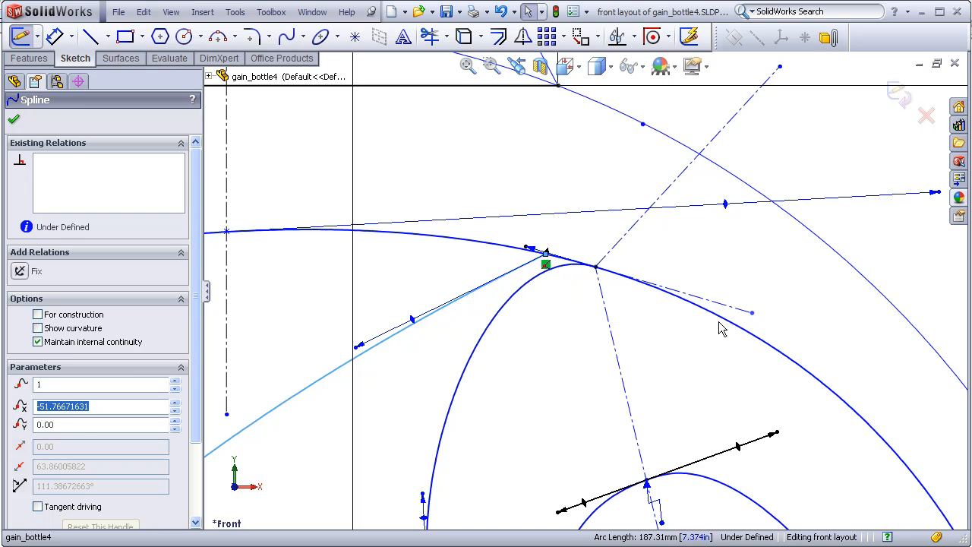
pyautogui.click(768, 348)
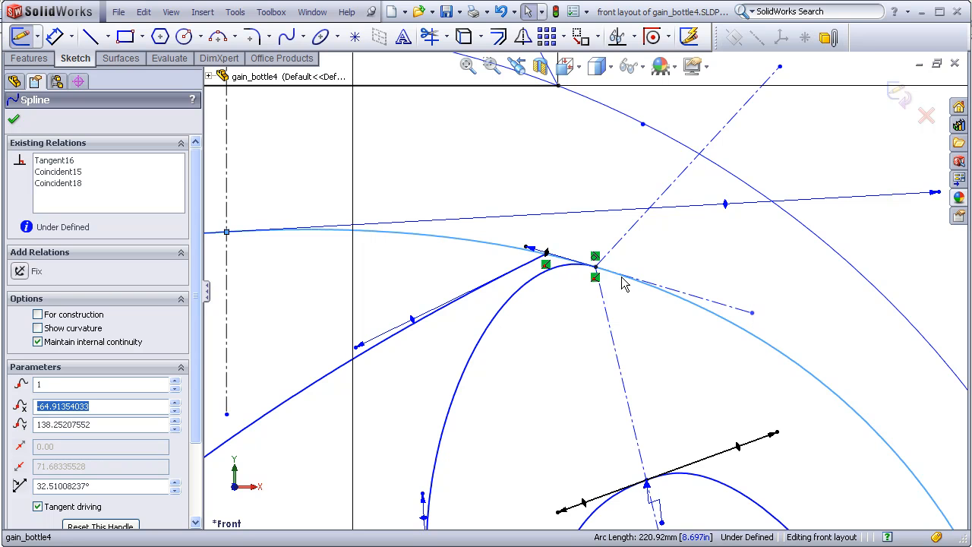
pyautogui.scroll(3, 676, 371)
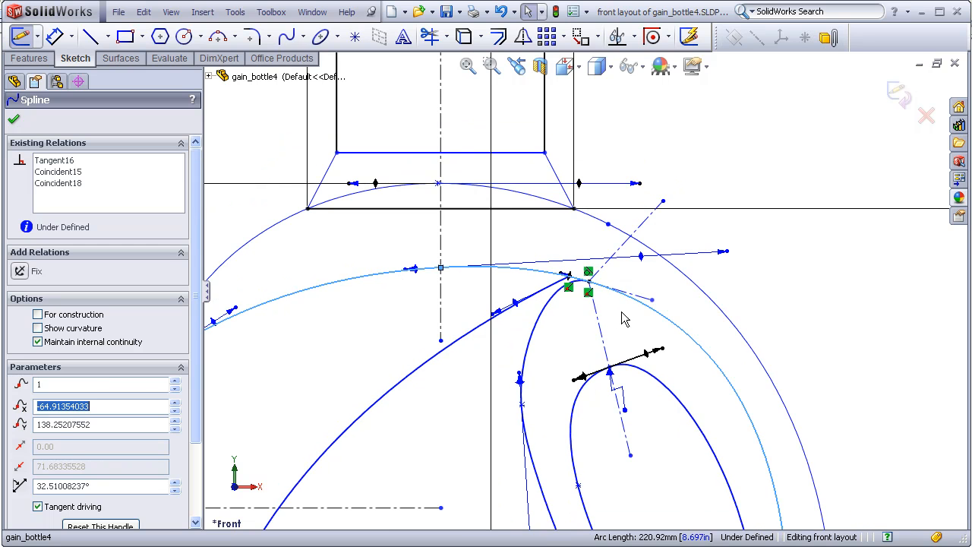
pyautogui.scroll(-2, 596, 317)
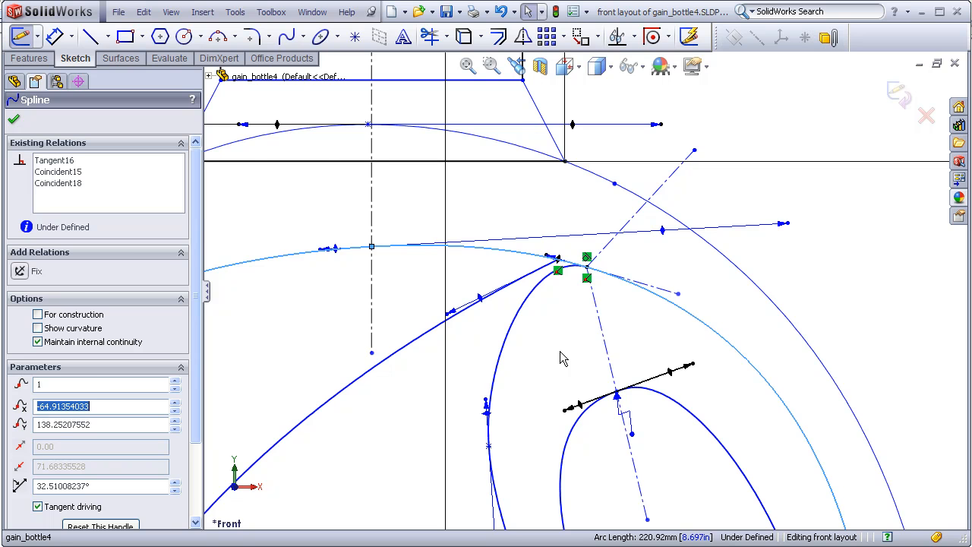
pyautogui.scroll(2, 574, 380)
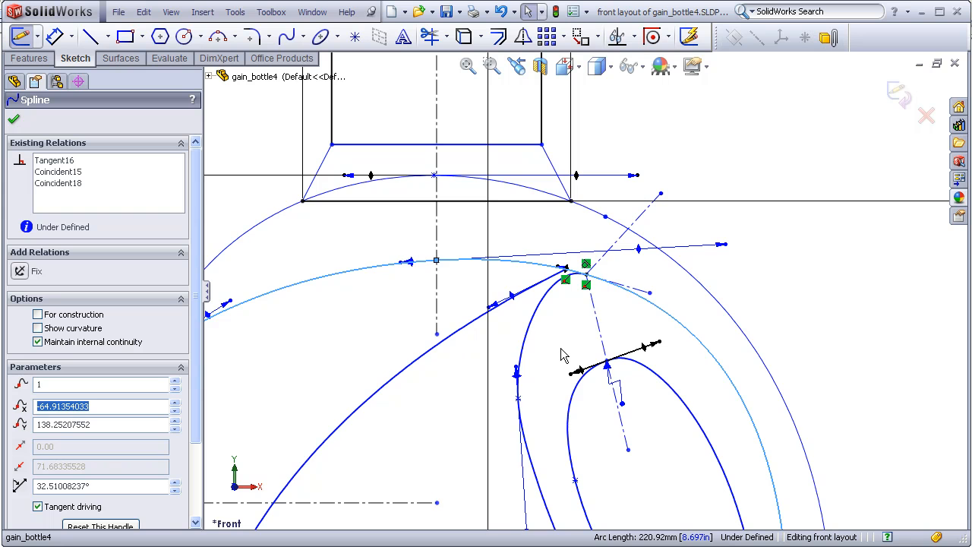
pyautogui.scroll(-1, 561, 356)
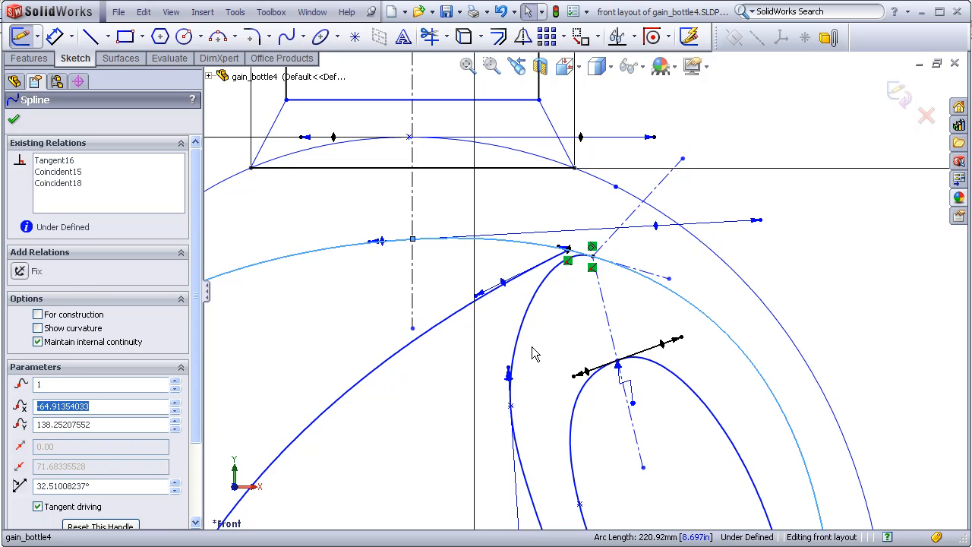
# Try to reshape the handle-loop and shoulder splines by moving their tangency handles
pyautogui.moveTo(509, 370); pyautogui.dragTo(516, 351)
pyautogui.moveTo(370, 242); pyautogui.dragTo(371, 235)
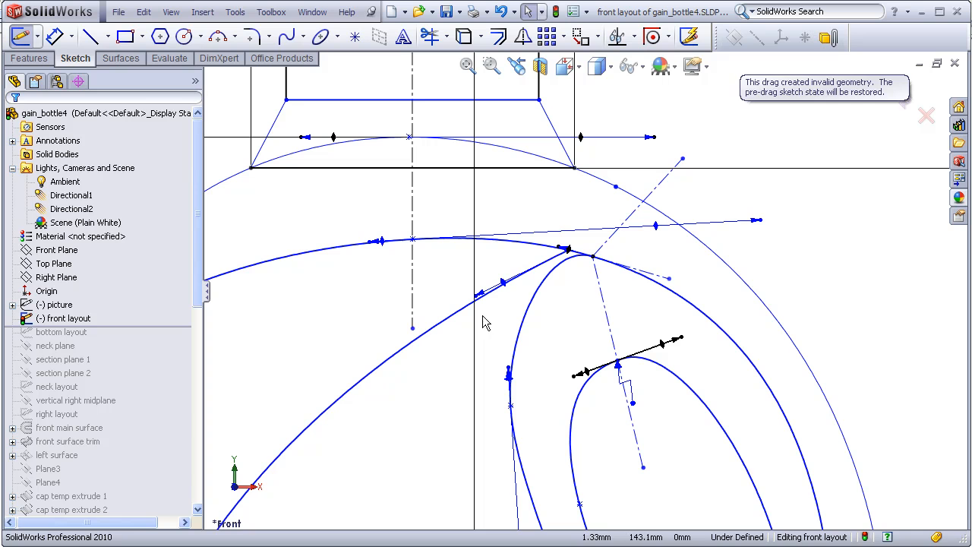
pyautogui.click(531, 311)
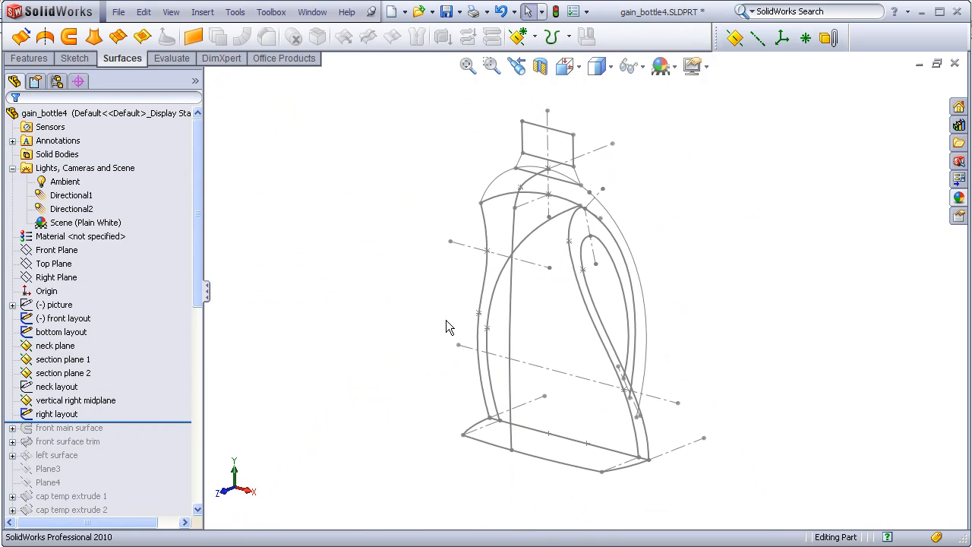
# Examine the bottle's layout sketches in 3D from several angles, focusing on the right layout profile around the neck and shoulder
pyautogui.moveTo(446, 320)
pyautogui.mouseDown(button='middle')
pyautogui.moveTo(412, 286)
pyautogui.moveTo(382, 284)
pyautogui.mouseUp(button='middle')
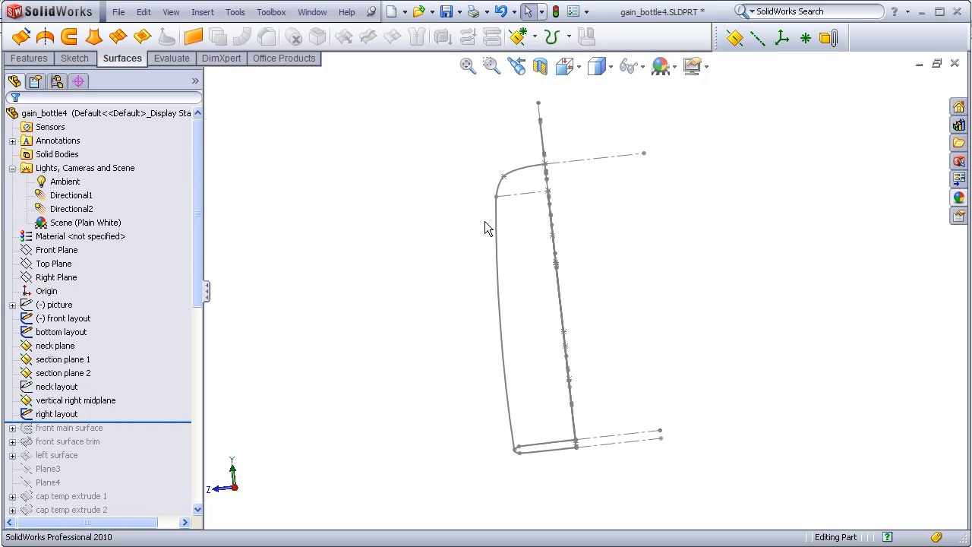
pyautogui.moveTo(491, 179)
pyautogui.mouseDown(button='middle')
pyautogui.moveTo(444, 251)
pyautogui.moveTo(514, 243)
pyautogui.moveTo(520, 228)
pyautogui.mouseUp(button='middle')
pyautogui.moveTo(396, 265)
pyautogui.mouseDown(button='middle')
pyautogui.moveTo(338, 282)
pyautogui.moveTo(373, 286)
pyautogui.moveTo(490, 249)
pyautogui.mouseUp(button='middle')
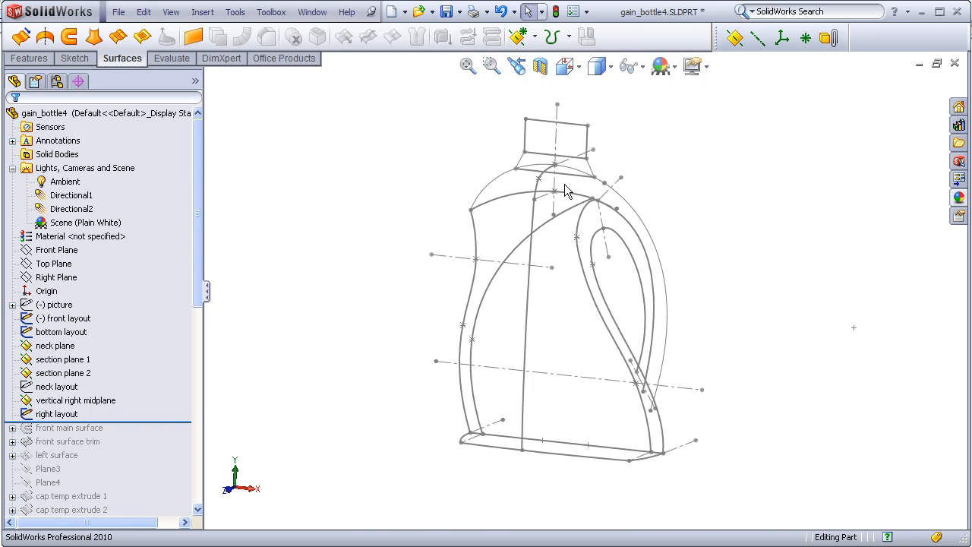
pyautogui.scroll(-3, 564, 184)
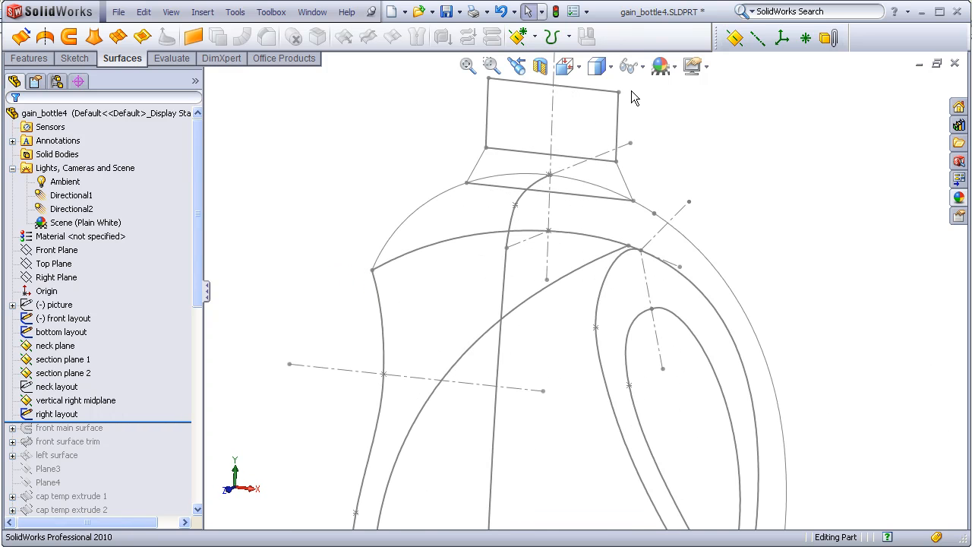
pyautogui.moveTo(554, 92)
pyautogui.mouseDown(button='middle')
pyautogui.moveTo(623, 127)
pyautogui.moveTo(631, 147)
pyautogui.moveTo(602, 138)
pyautogui.moveTo(601, 156)
pyautogui.mouseUp(button='middle')
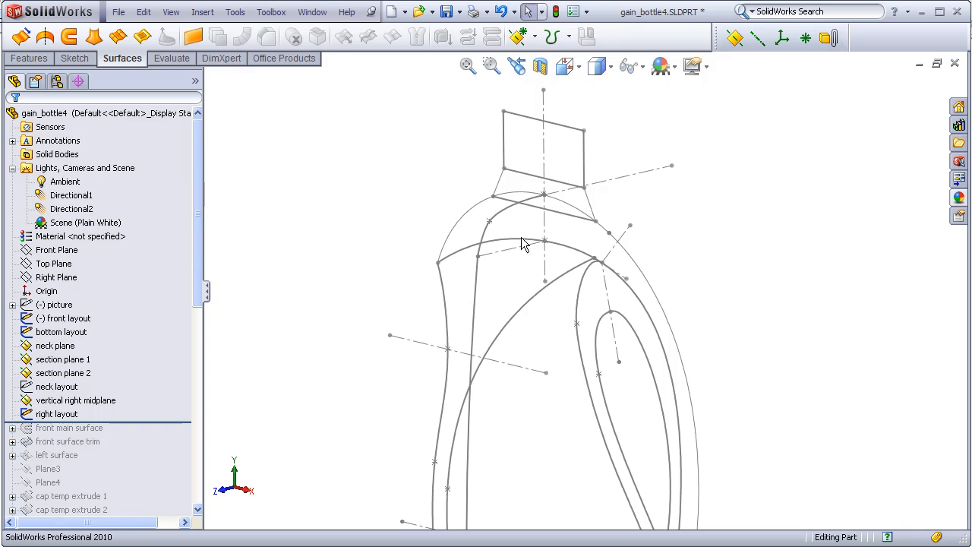
pyautogui.scroll(-1, 543, 220)
pyautogui.scroll(-1, 543, 221)
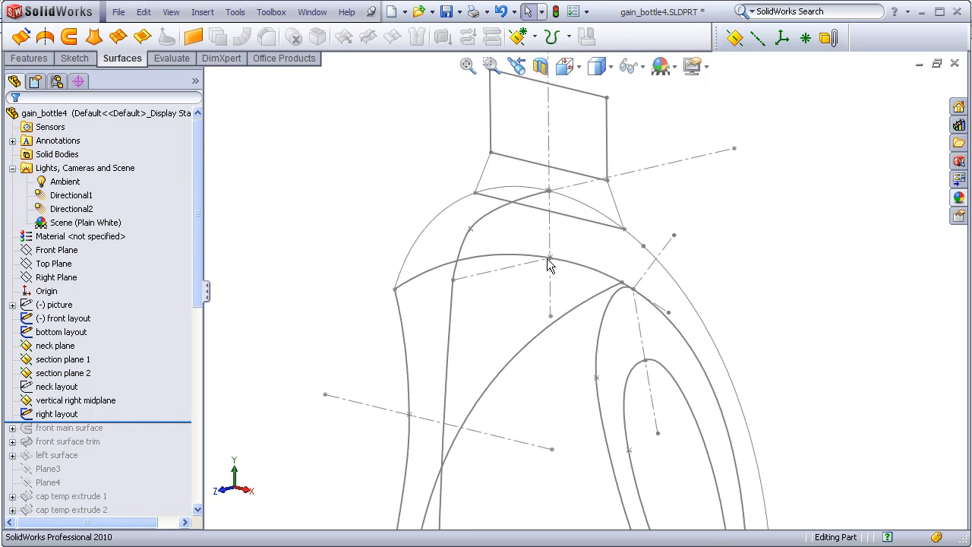
pyautogui.moveTo(540, 249)
pyautogui.mouseDown(button='middle')
pyautogui.moveTo(501, 238)
pyautogui.moveTo(420, 269)
pyautogui.mouseUp(button='middle')
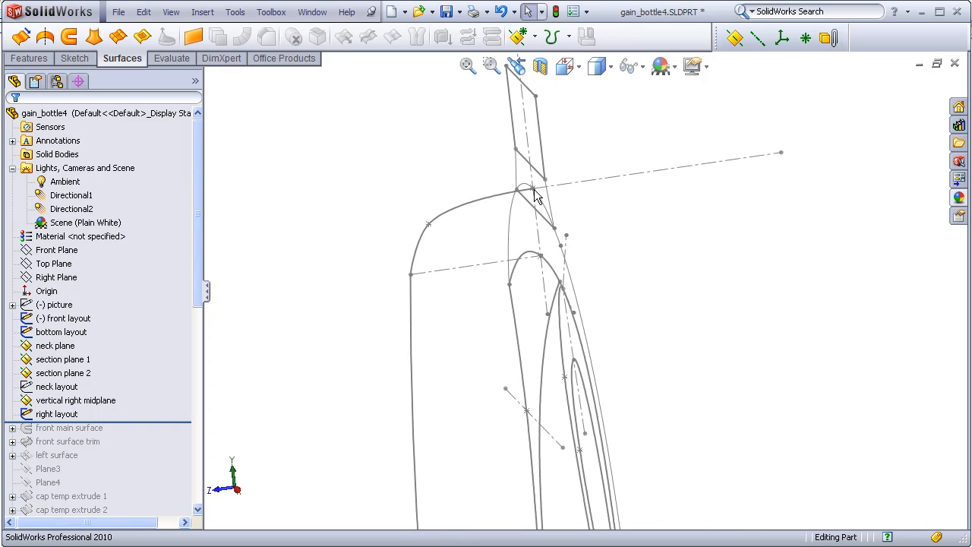
pyautogui.moveTo(583, 228); pyautogui.dragTo(645, 229, button='middle')
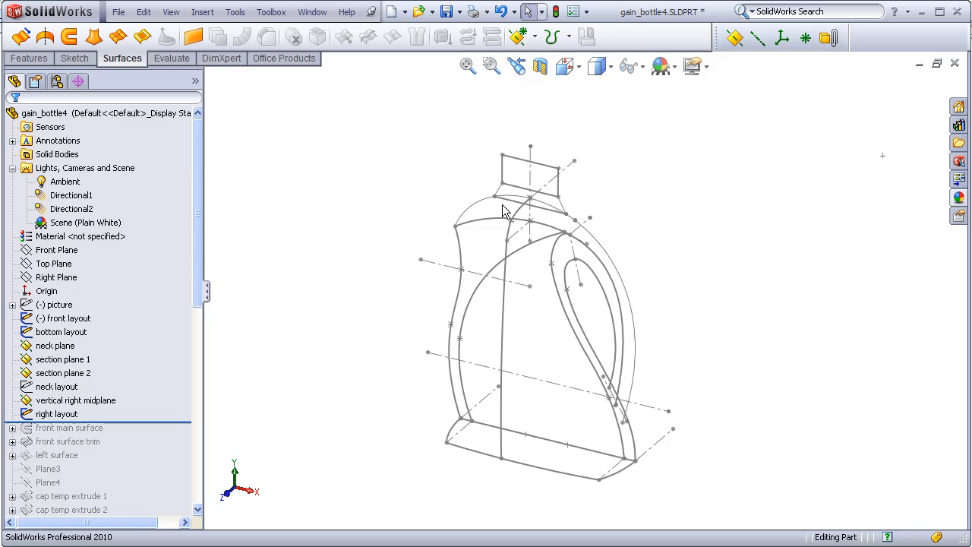
# Roll the feature history forward to include the front main surface and the front surface trim
pyautogui.moveTo(190, 421); pyautogui.dragTo(186, 447)
pyautogui.moveTo(273, 444); pyautogui.dragTo(289, 385, button='middle')
pyautogui.moveTo(190, 448); pyautogui.dragTo(273, 451)
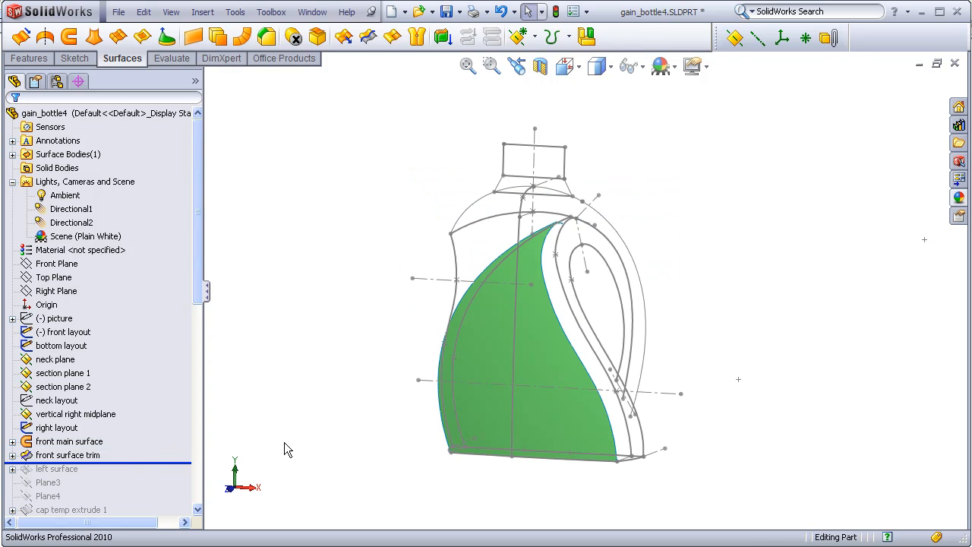